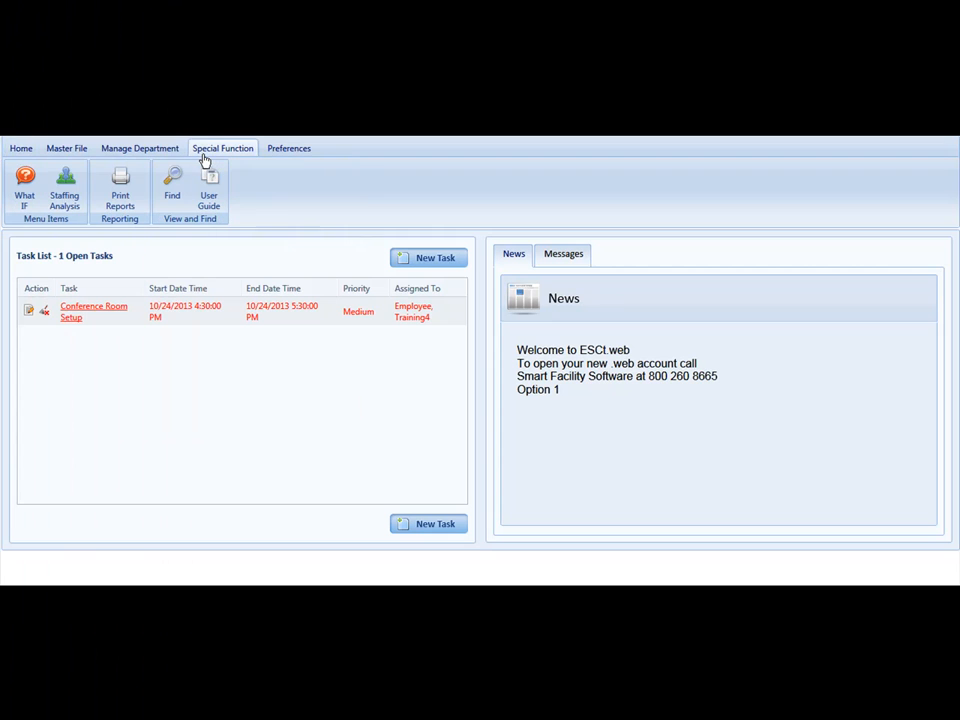
Step: Open the What If Scenarios page for daily cleaning levels
{"action": "left_click", "coordinate": [26, 188]}
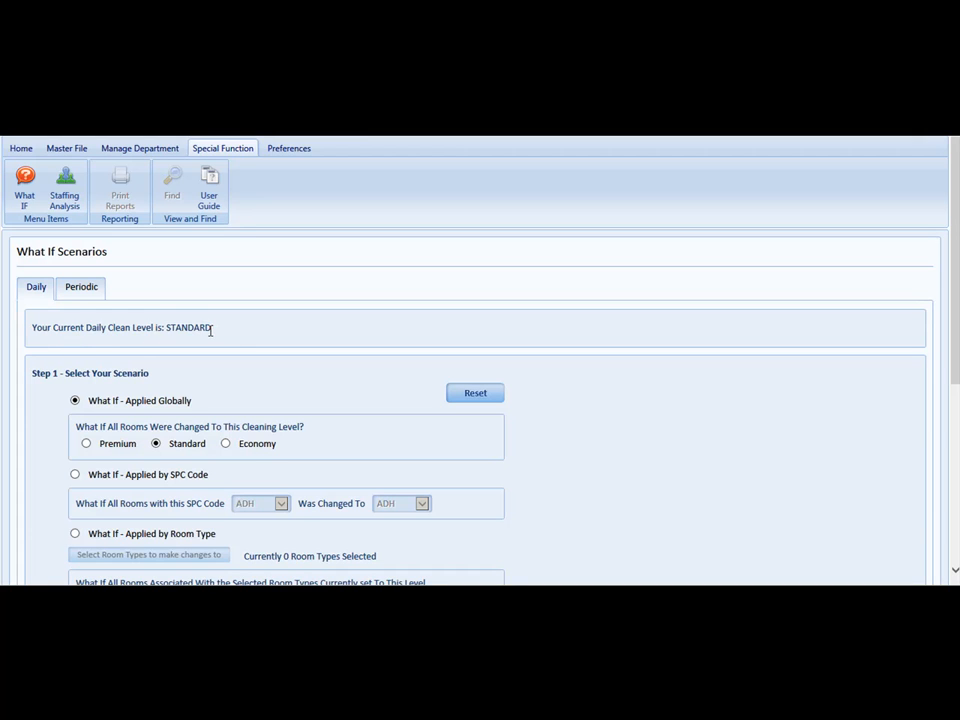
{"action": "scroll", "coordinate": [43, 405], "scroll_direction": "down", "scroll_amount": 3}
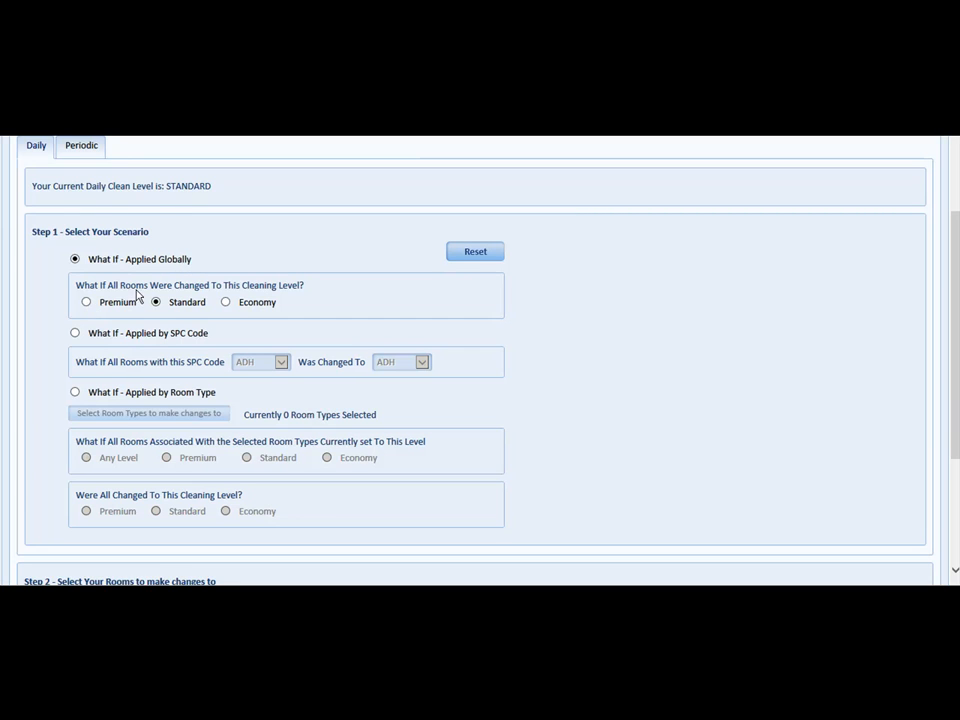
Step: Try the Economy global level, then apply by SPC code with rooms coded ADH changed to ADL
{"action": "left_click", "coordinate": [87, 304]}
{"action": "left_click", "coordinate": [226, 305]}
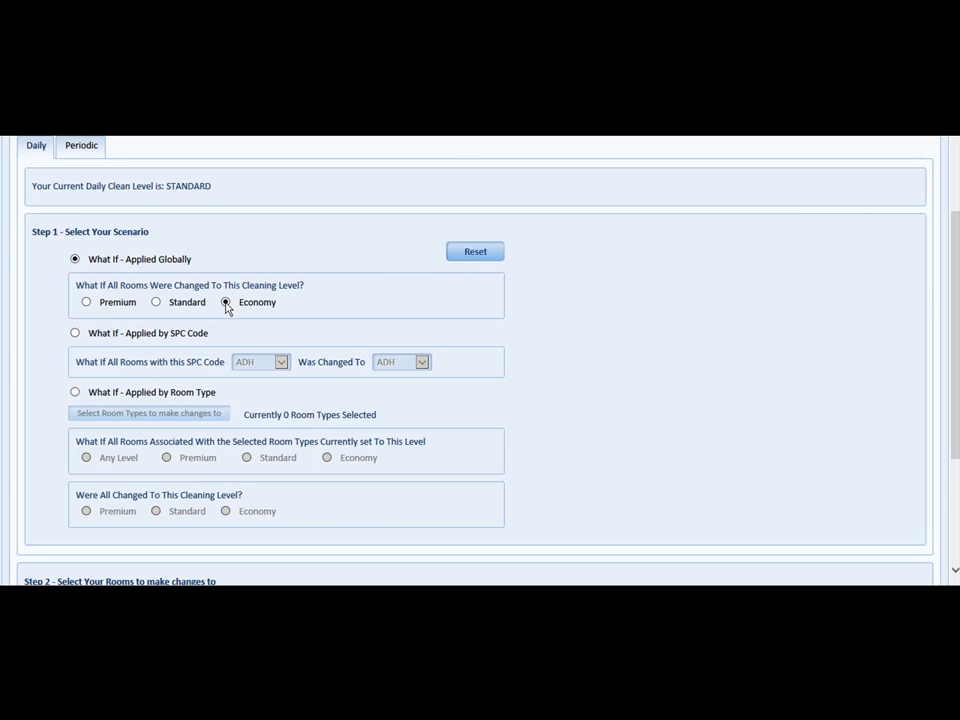
{"action": "left_click", "coordinate": [75, 333]}
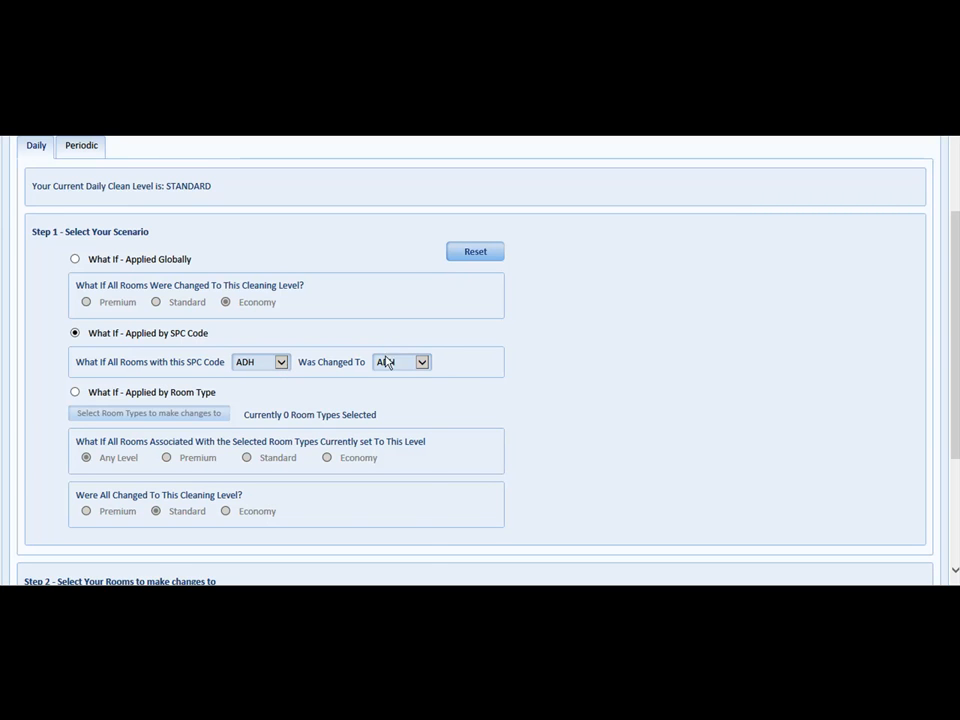
{"action": "left_click", "coordinate": [422, 362]}
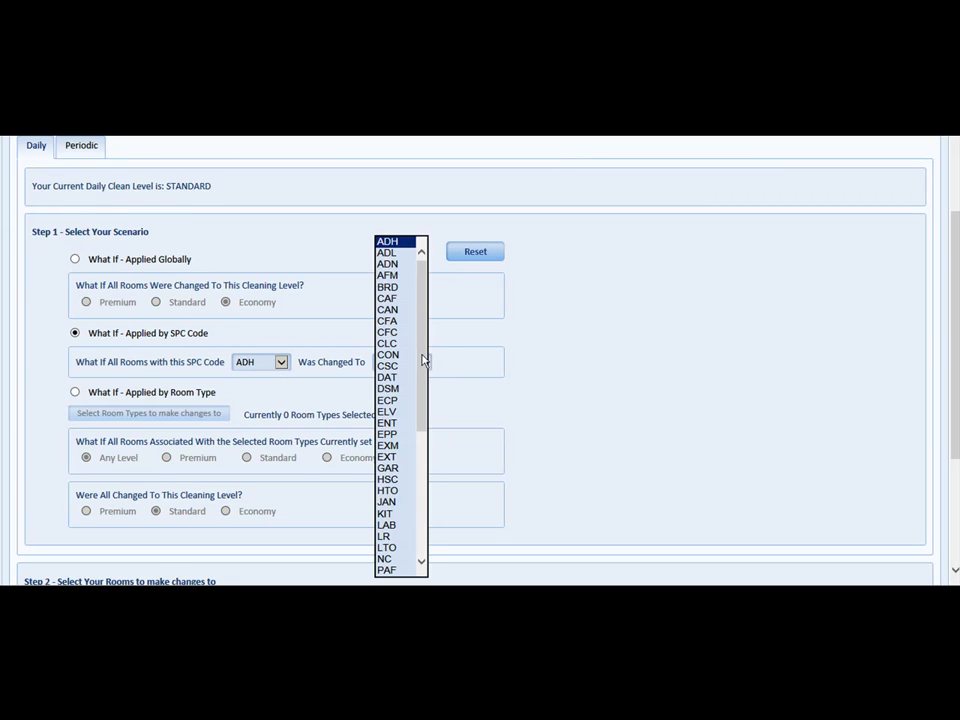
{"action": "left_click", "coordinate": [398, 254]}
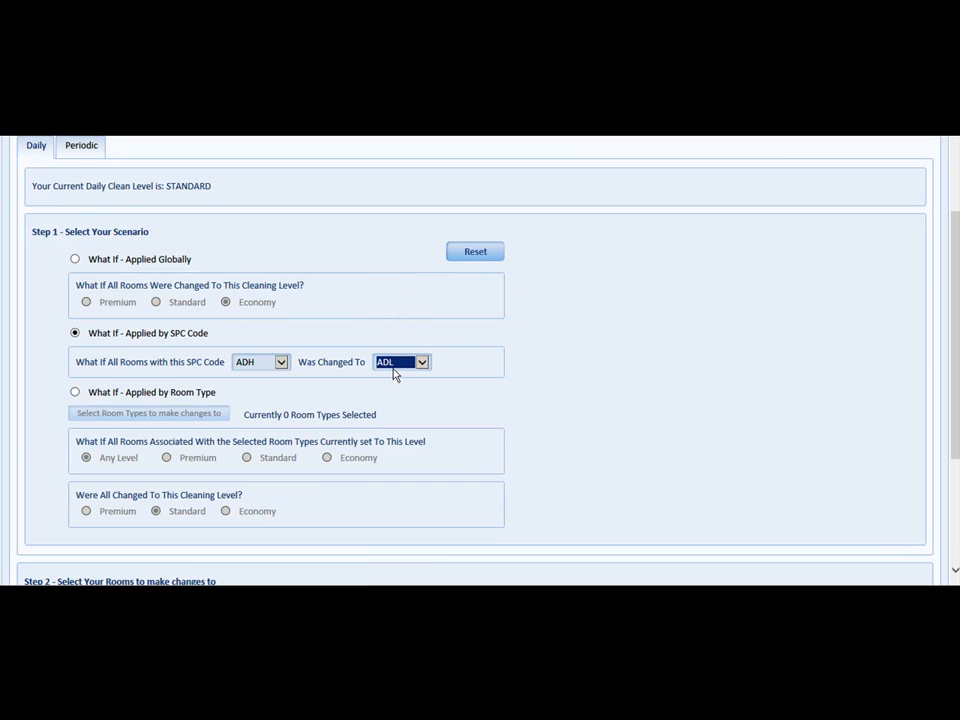
Step: Apply by room type for Conference Rm, Copy/Fax/Print and Corridor Carpet 12" Vac, changing them to Premium
{"action": "left_click", "coordinate": [75, 393]}
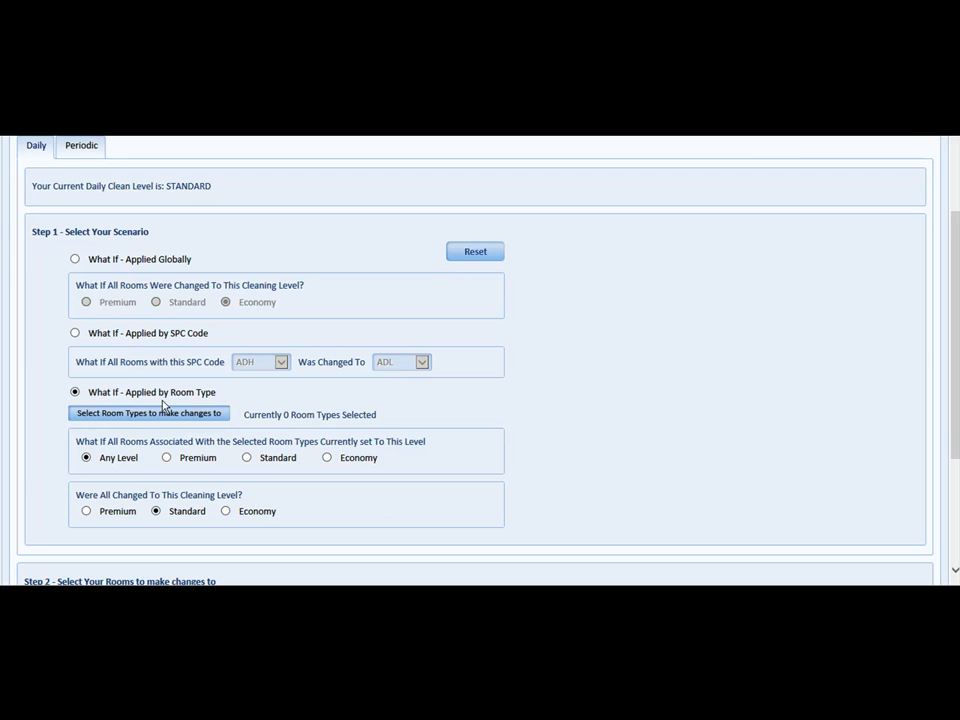
{"action": "left_click", "coordinate": [117, 417]}
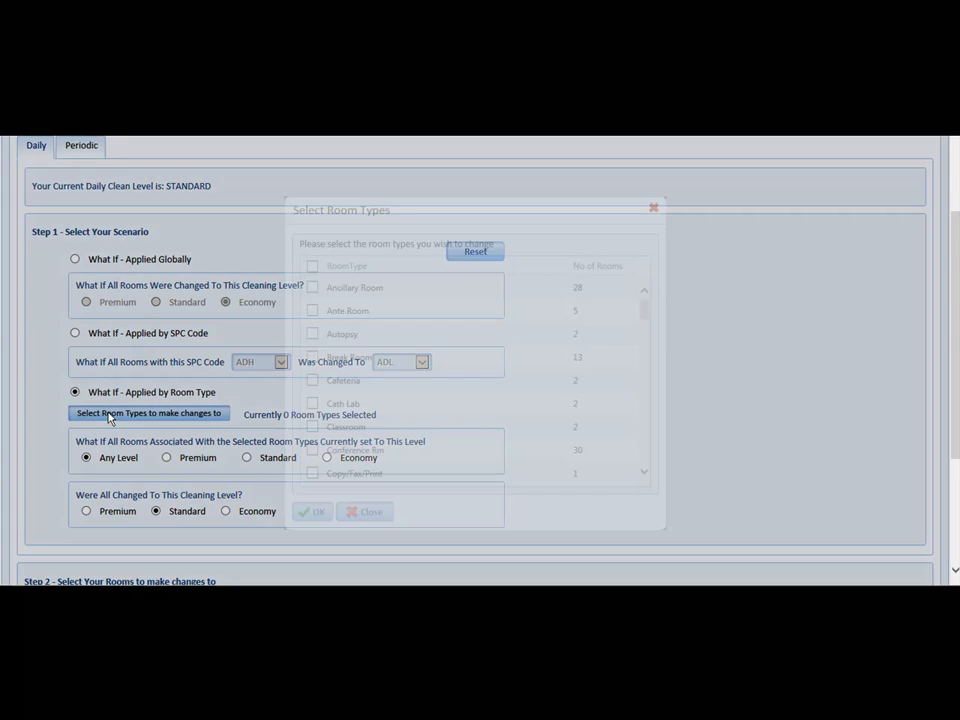
{"action": "scroll", "coordinate": [641, 470], "scroll_direction": "down", "scroll_amount": 2}
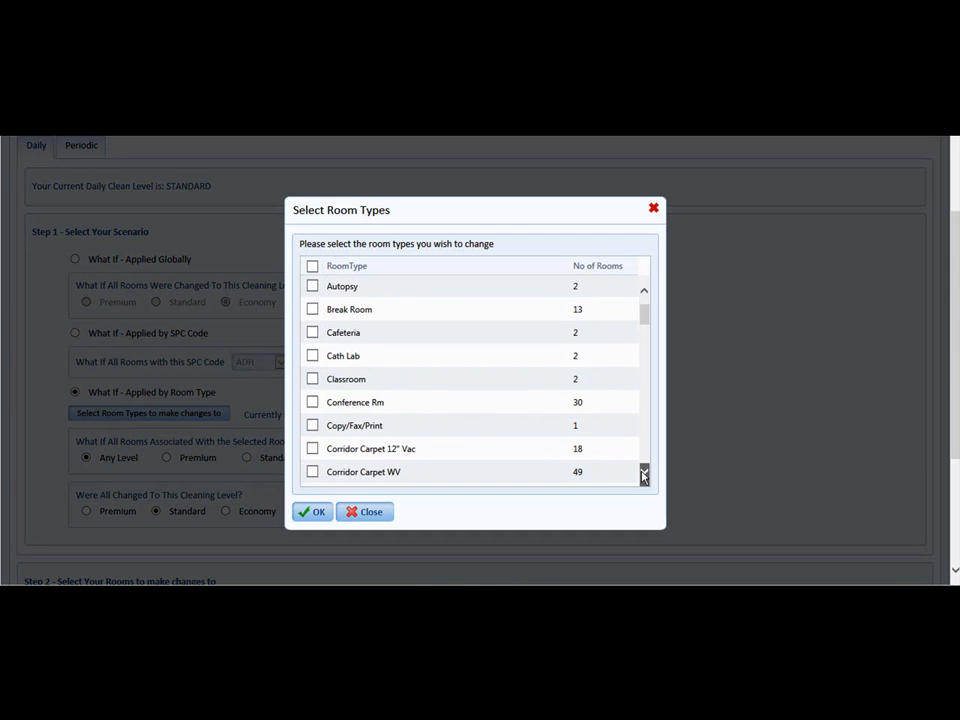
{"action": "left_click", "coordinate": [312, 397]}
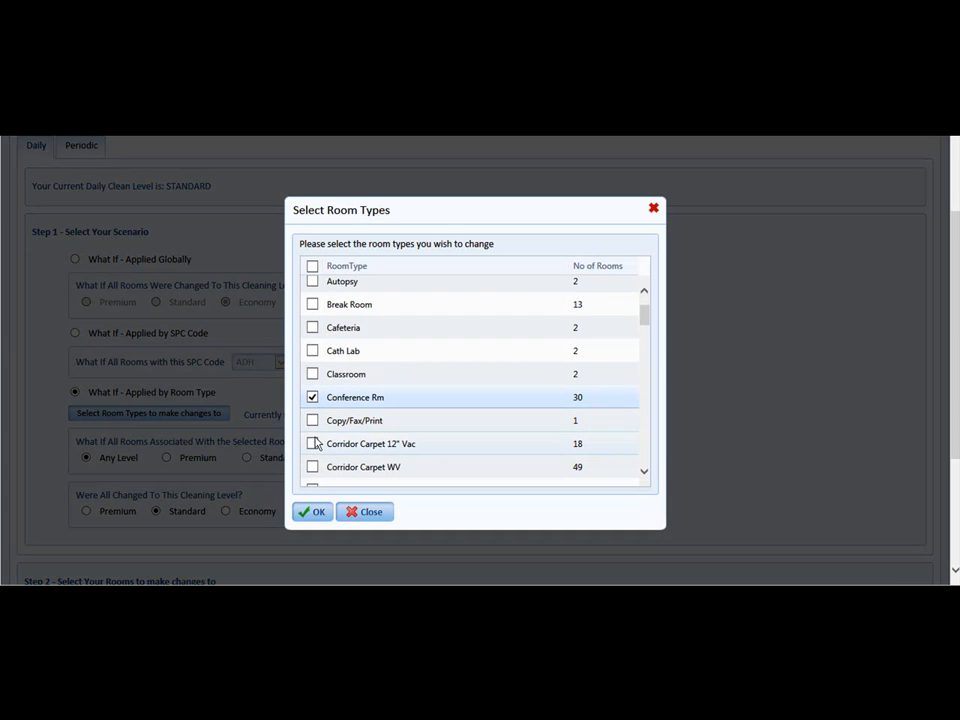
{"action": "left_click", "coordinate": [312, 443]}
{"action": "left_click", "coordinate": [312, 420]}
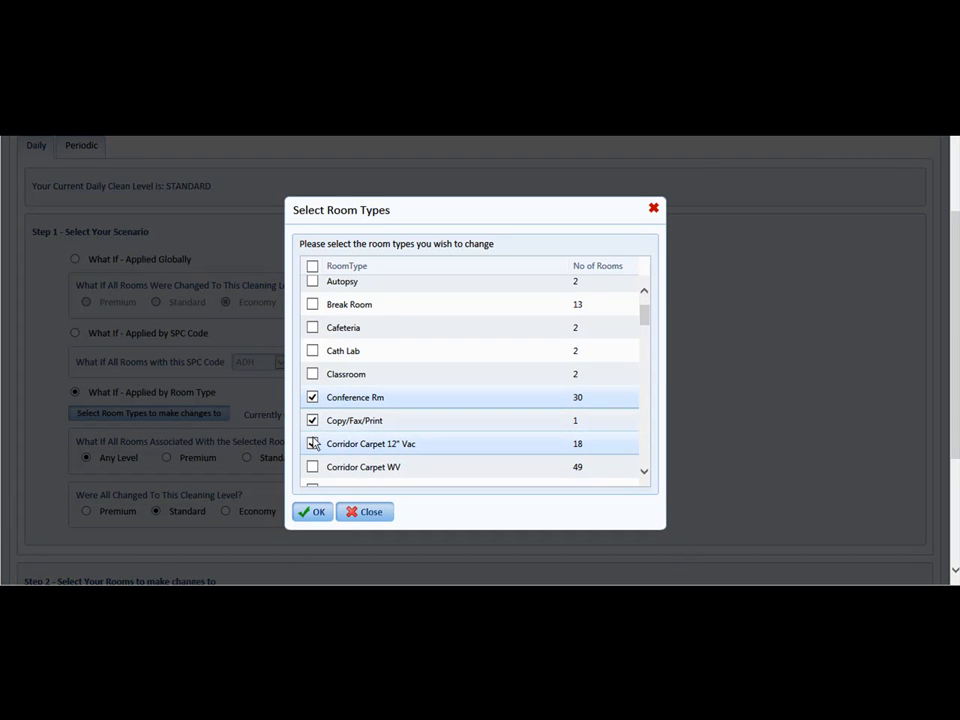
{"action": "left_click", "coordinate": [312, 512]}
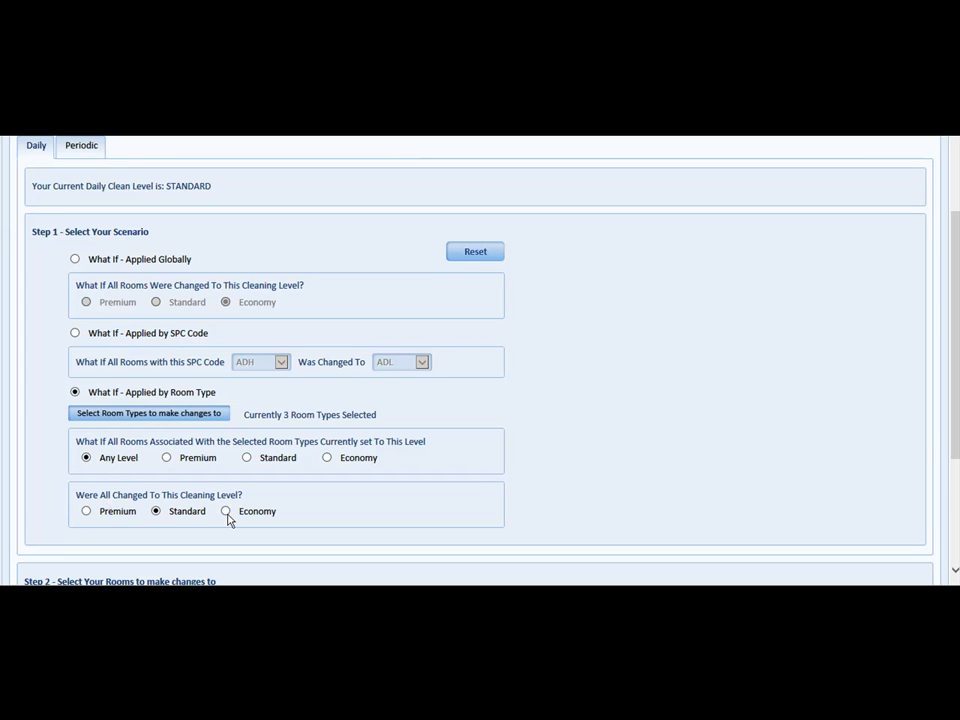
{"action": "left_click", "coordinate": [87, 511]}
{"action": "scroll", "coordinate": [111, 424], "scroll_direction": "down", "scroll_amount": 1}
{"action": "scroll", "coordinate": [110, 424], "scroll_direction": "down", "scroll_amount": 2}
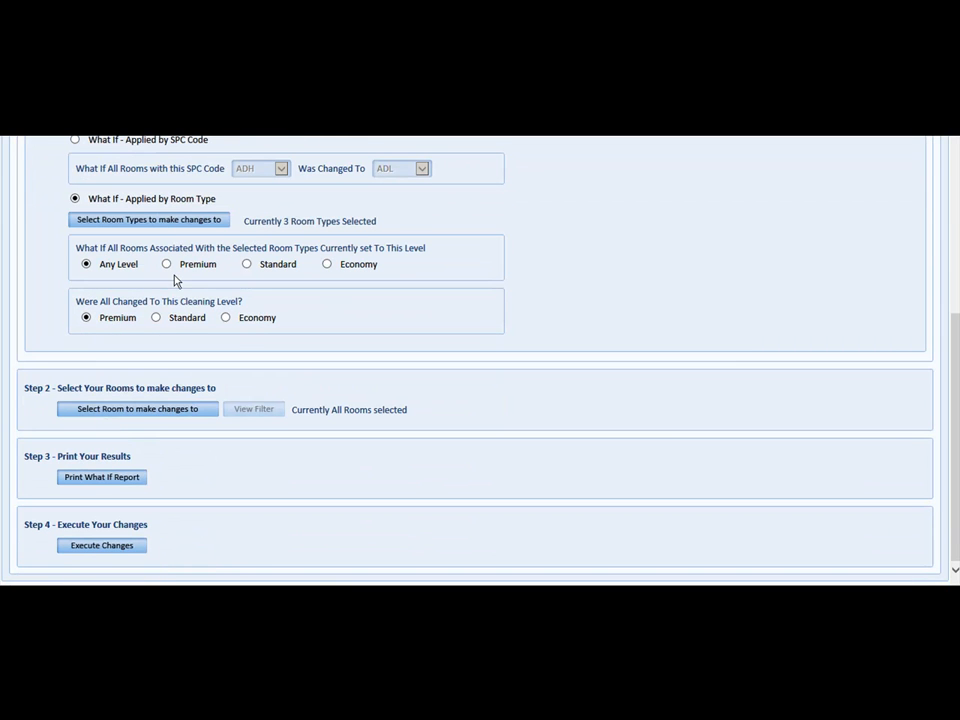
{"action": "left_click", "coordinate": [135, 413]}
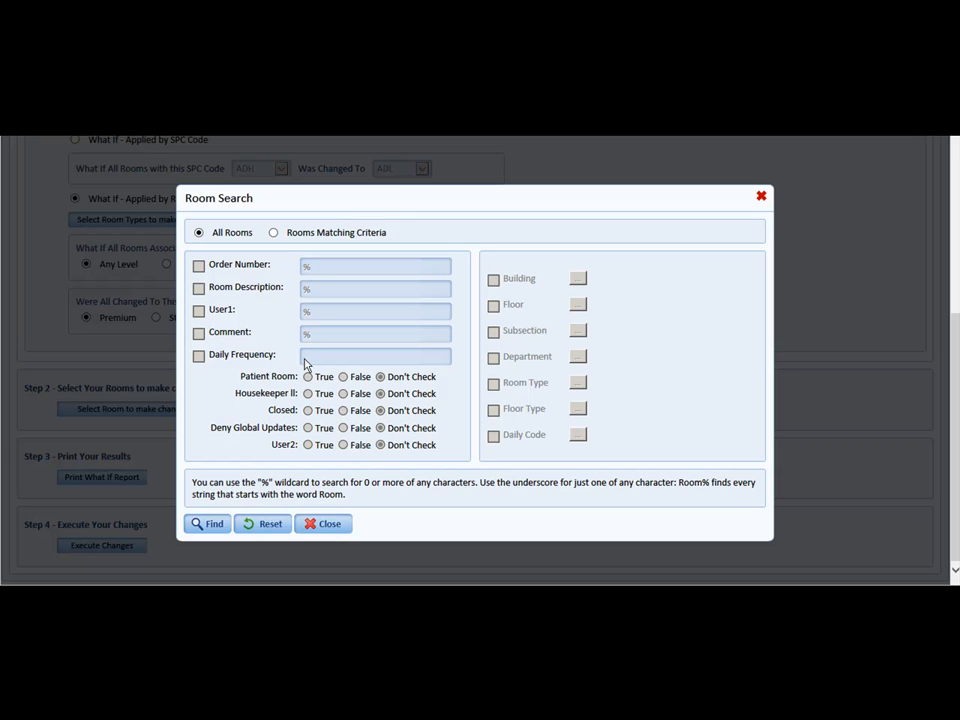
{"action": "left_click", "coordinate": [274, 233]}
{"action": "left_click", "coordinate": [493, 280]}
{"action": "left_click", "coordinate": [577, 279]}
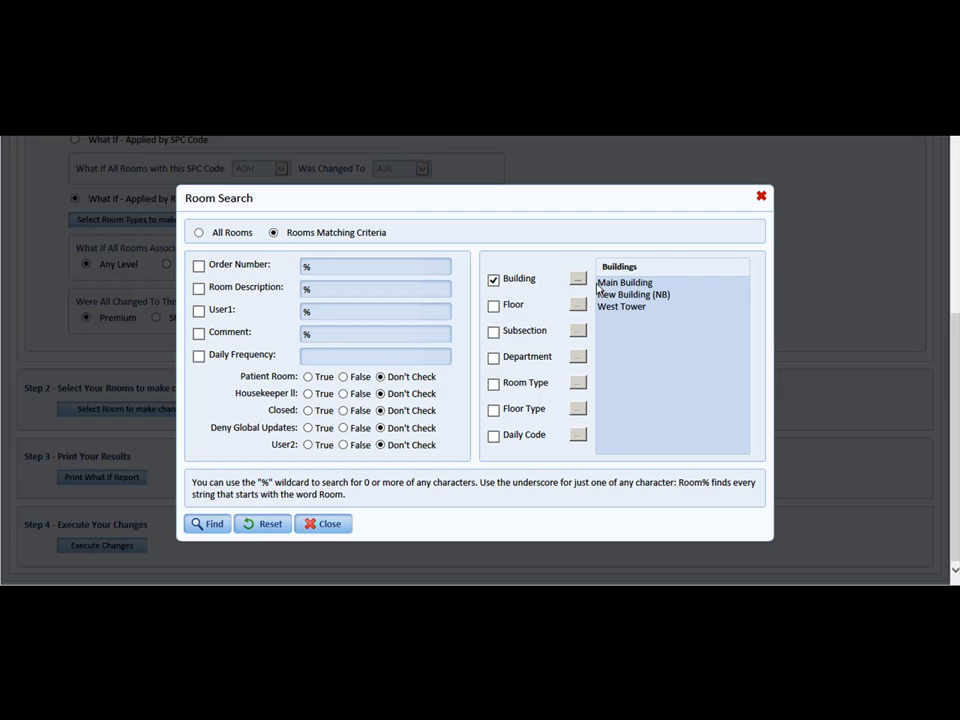
{"action": "left_click", "coordinate": [620, 285]}
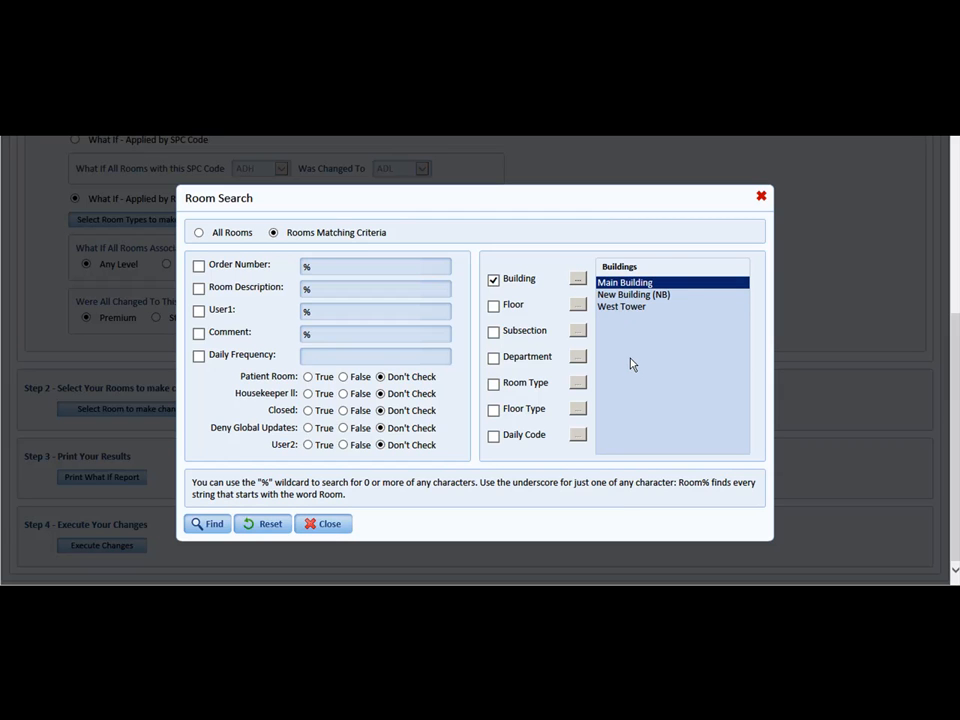
{"action": "left_click", "coordinate": [612, 307]}
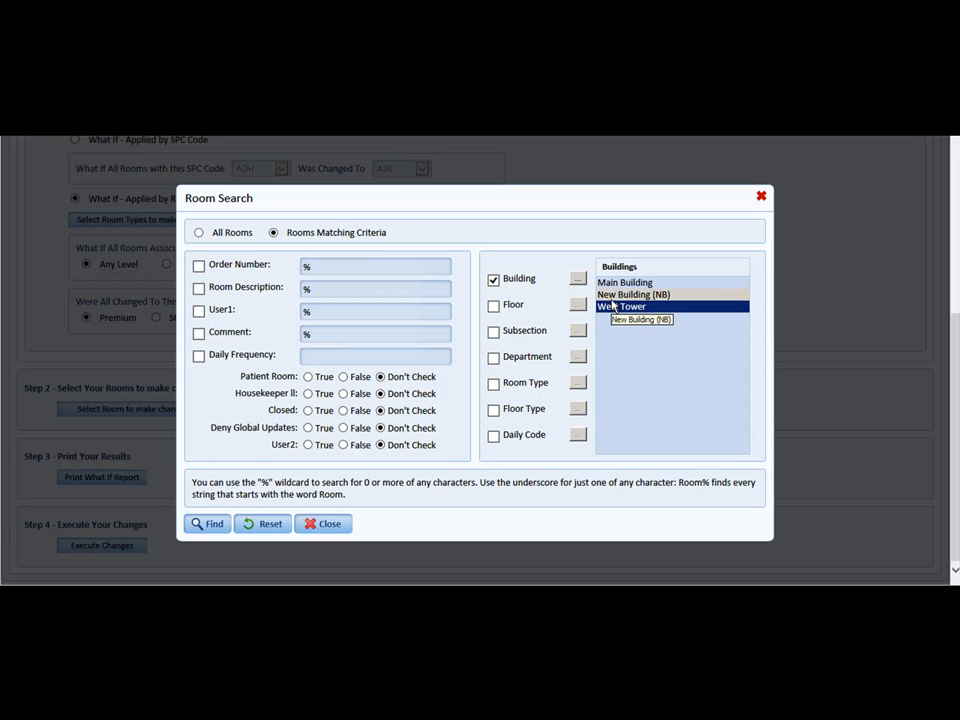
{"action": "left_click", "coordinate": [494, 305]}
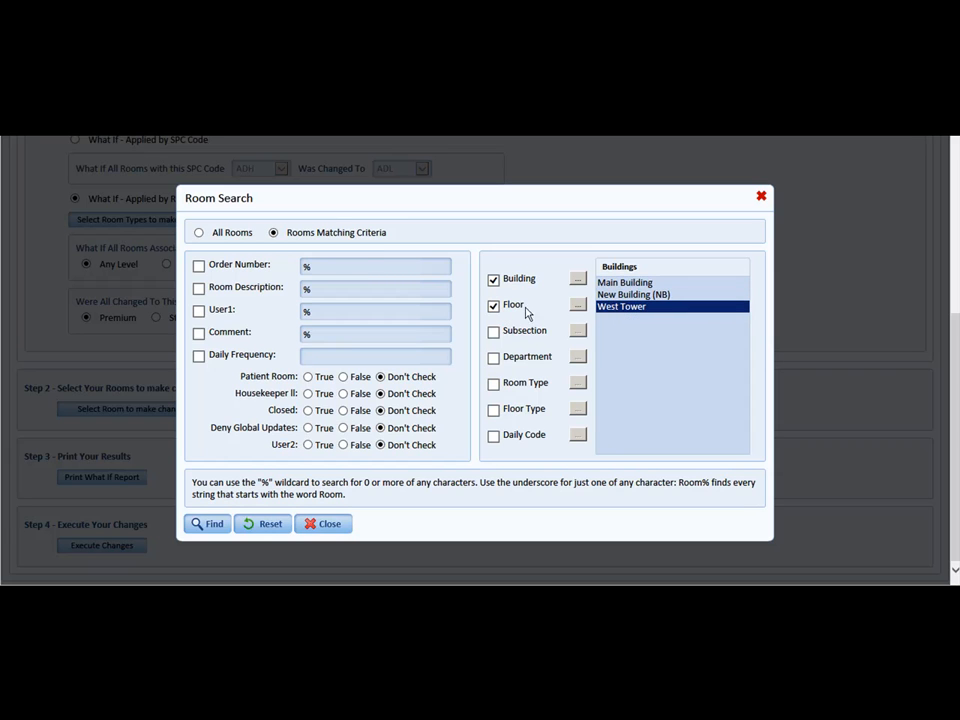
{"action": "left_click", "coordinate": [576, 305]}
{"action": "left_click", "coordinate": [602, 307]}
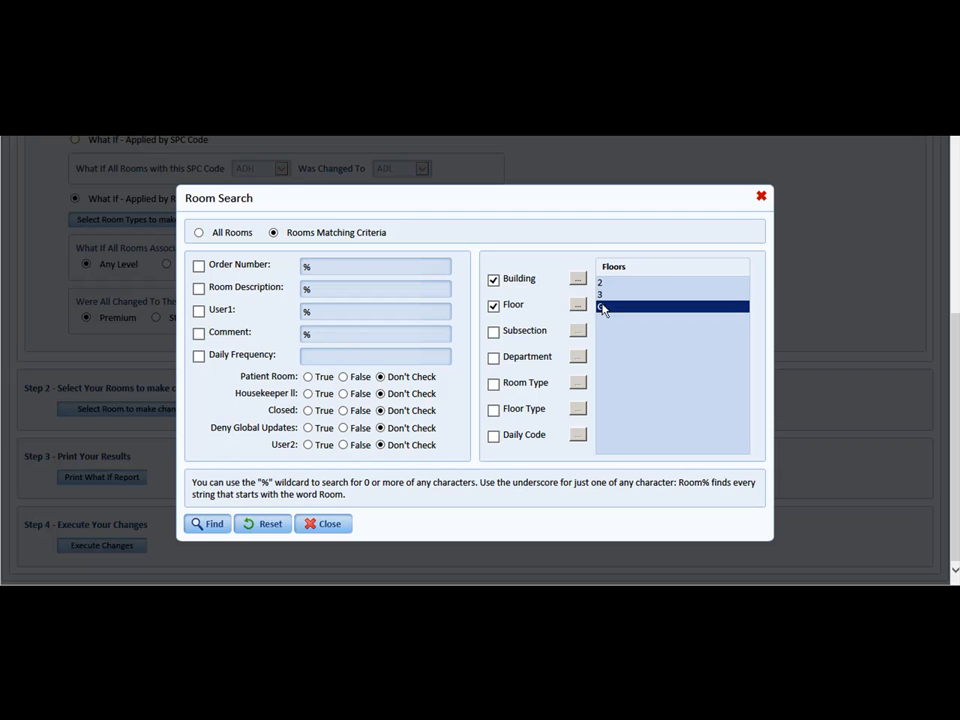
{"action": "left_click", "coordinate": [326, 526]}
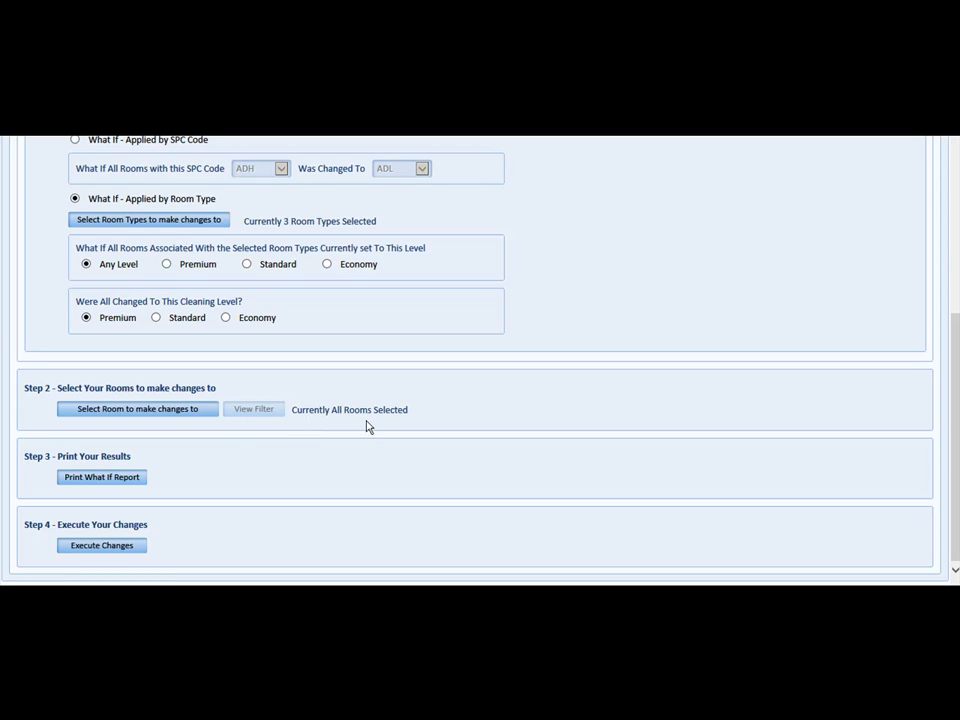
Step: Reset all what-if scenario selections
{"action": "left_click", "coordinate": [97, 481]}
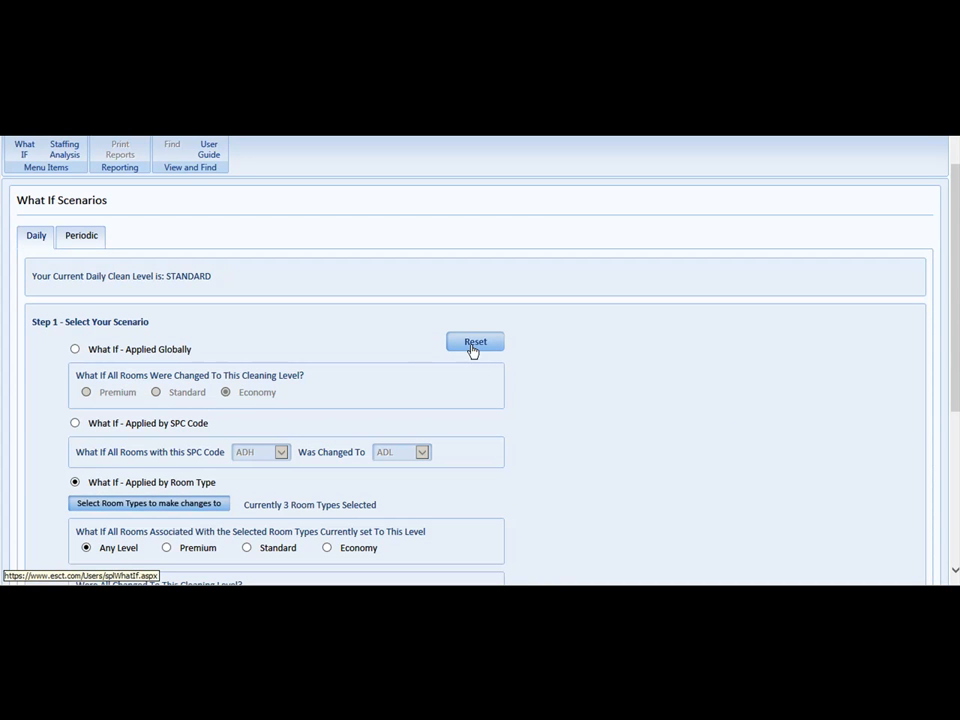
{"action": "left_click", "coordinate": [474, 347]}
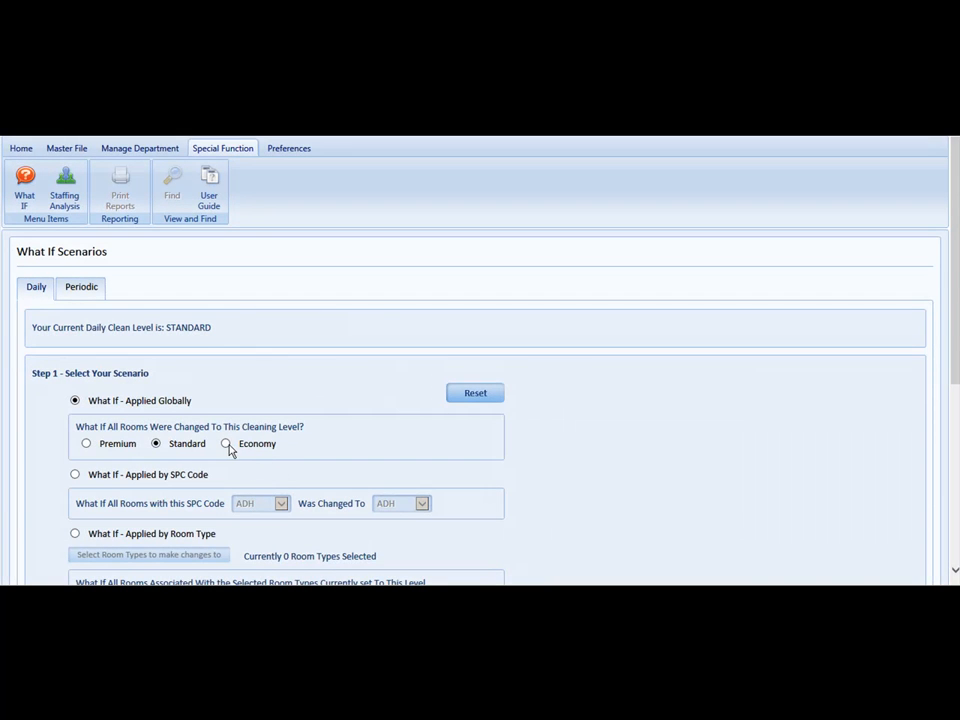
Step: Apply the Economy cleaning level globally, generate the What If report and view it
{"action": "left_click", "coordinate": [226, 444]}
{"action": "scroll", "coordinate": [204, 455], "scroll_direction": "down", "scroll_amount": 1}
{"action": "scroll", "coordinate": [204, 459], "scroll_direction": "down", "scroll_amount": 3}
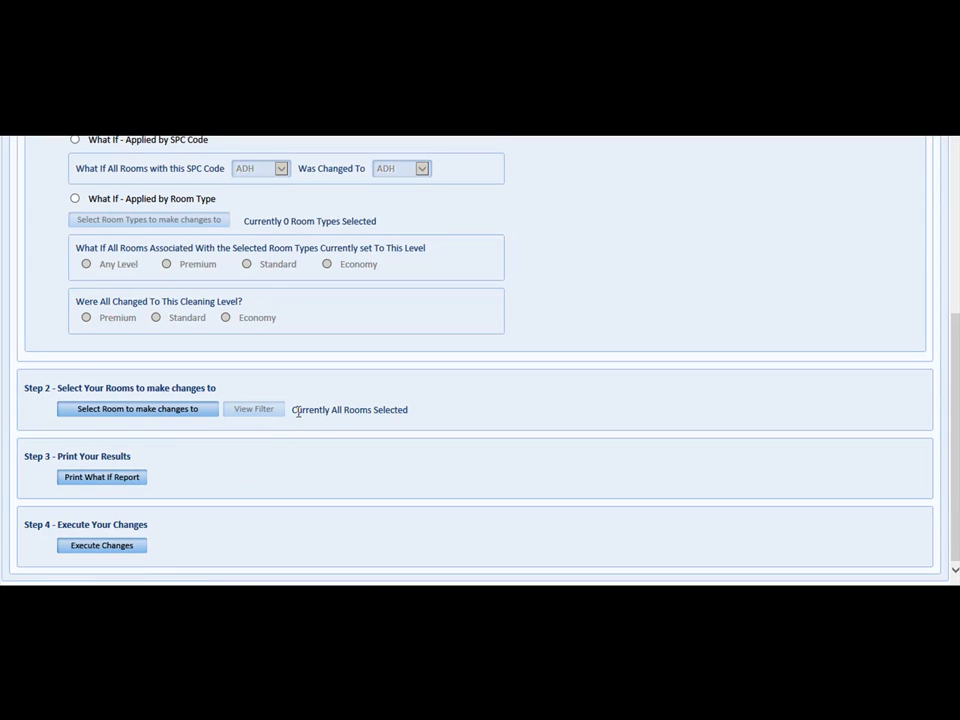
{"action": "left_click", "coordinate": [97, 480]}
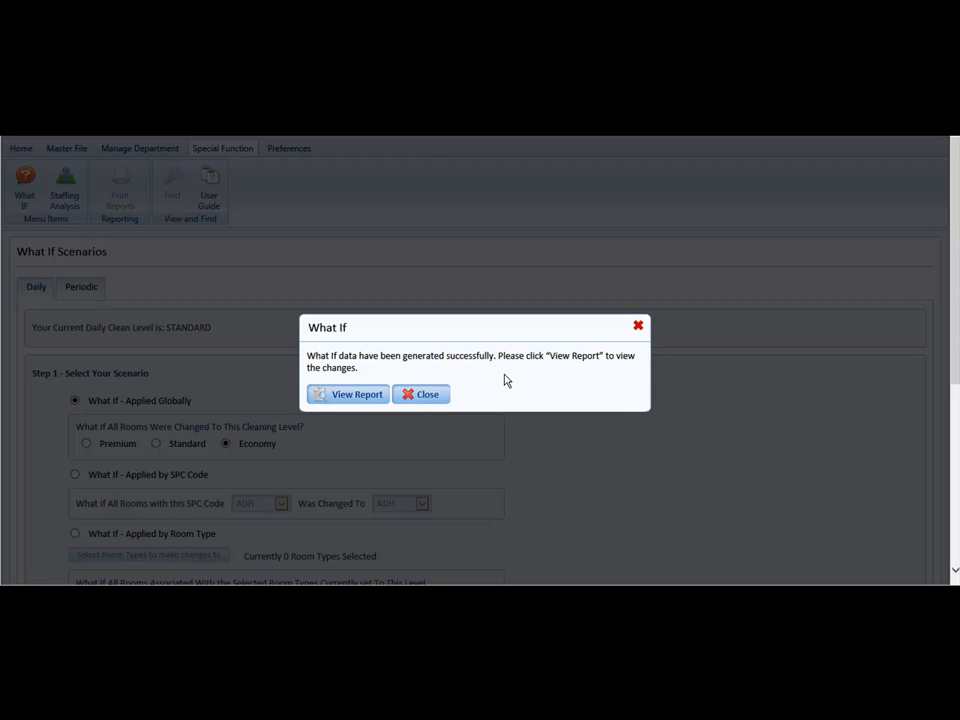
{"action": "left_click", "coordinate": [360, 396]}
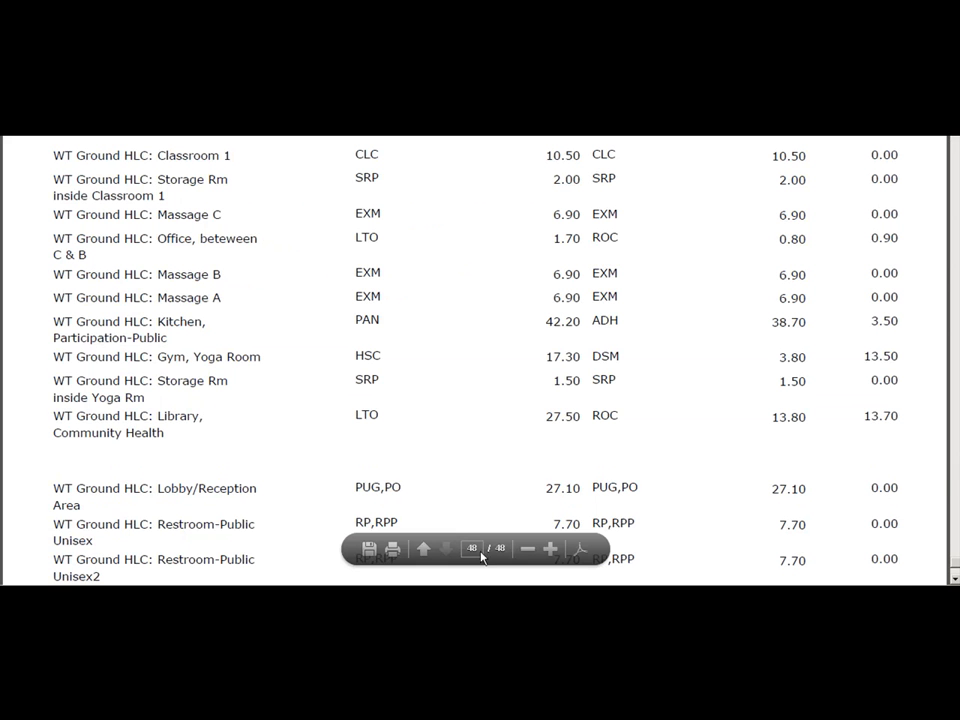
{"action": "scroll", "coordinate": [597, 561], "scroll_direction": "down", "scroll_amount": 1}
{"action": "scroll", "coordinate": [597, 561], "scroll_direction": "down", "scroll_amount": 8}
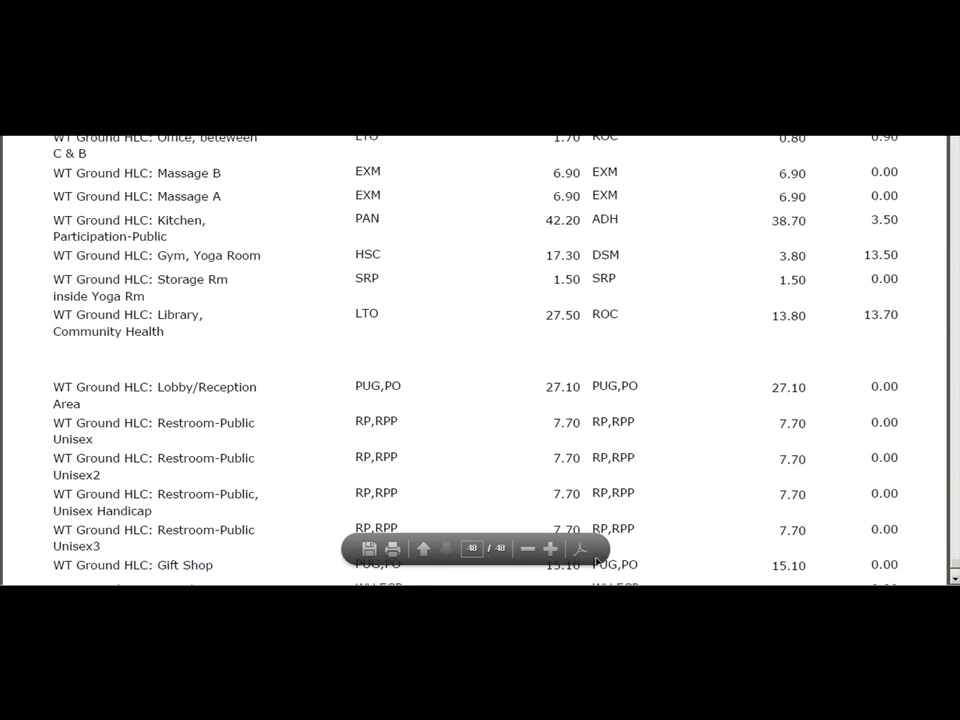